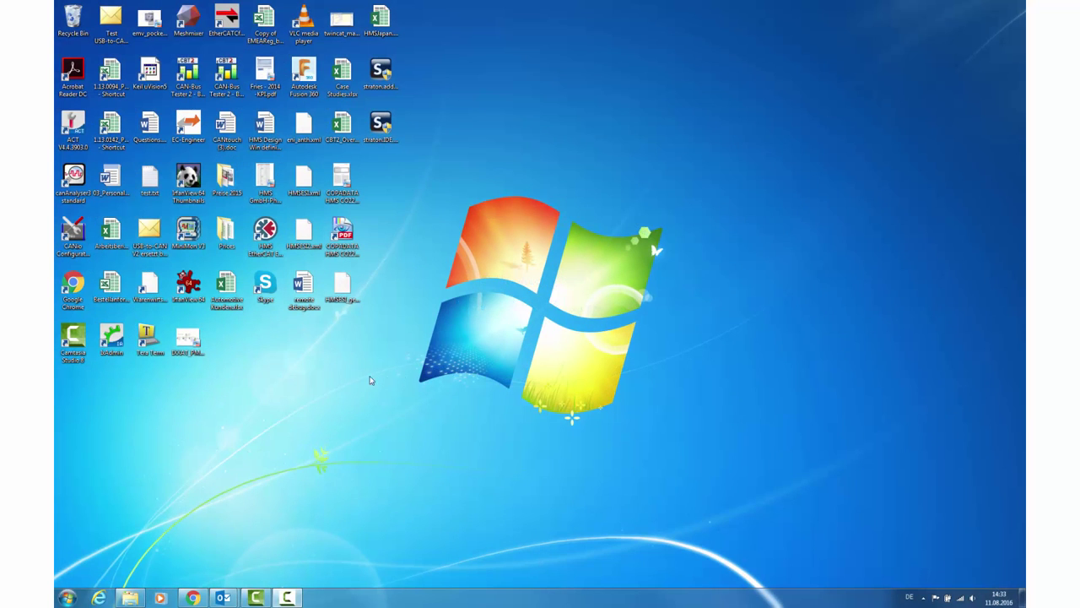
# Launch canAnalyser3 standard from the IXXAT > canAnalyser3 standard folder in All Programs.
pyautogui.click(66, 597)
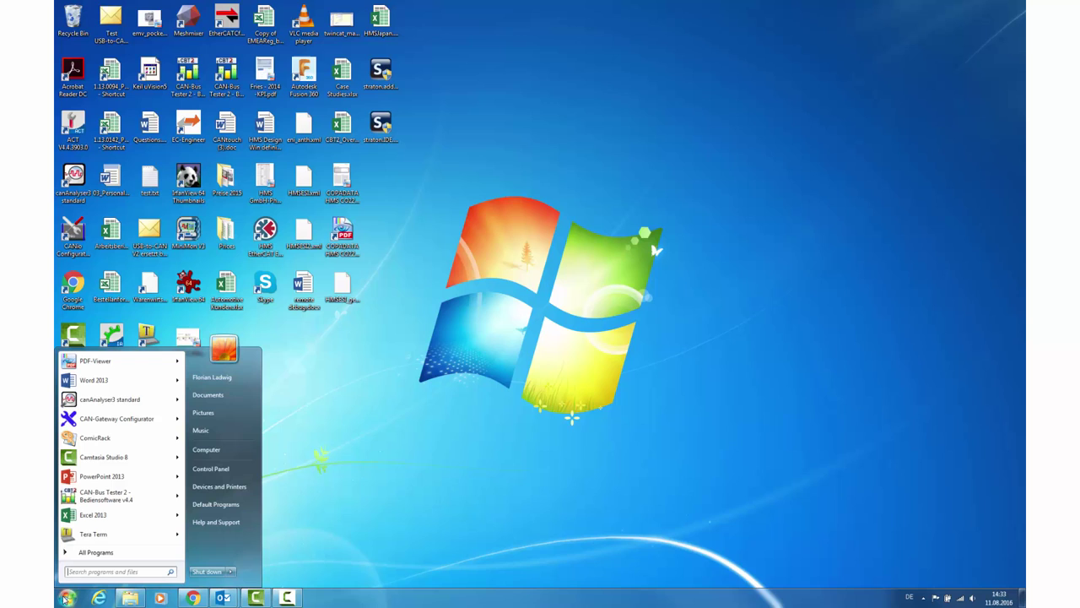
pyautogui.click(95, 552)
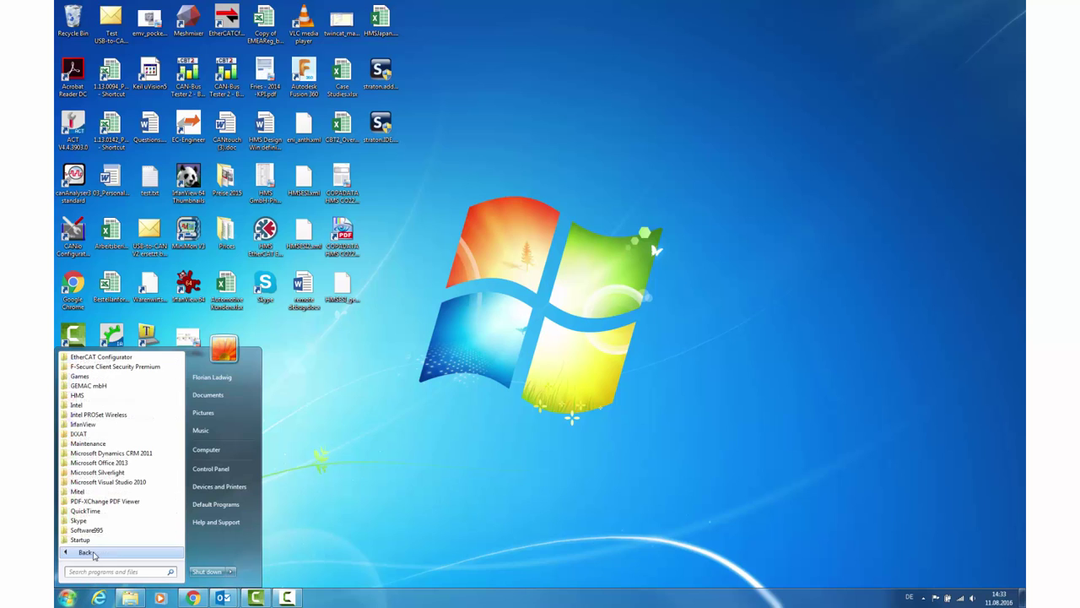
pyautogui.click(112, 434)
pyautogui.click(152, 454)
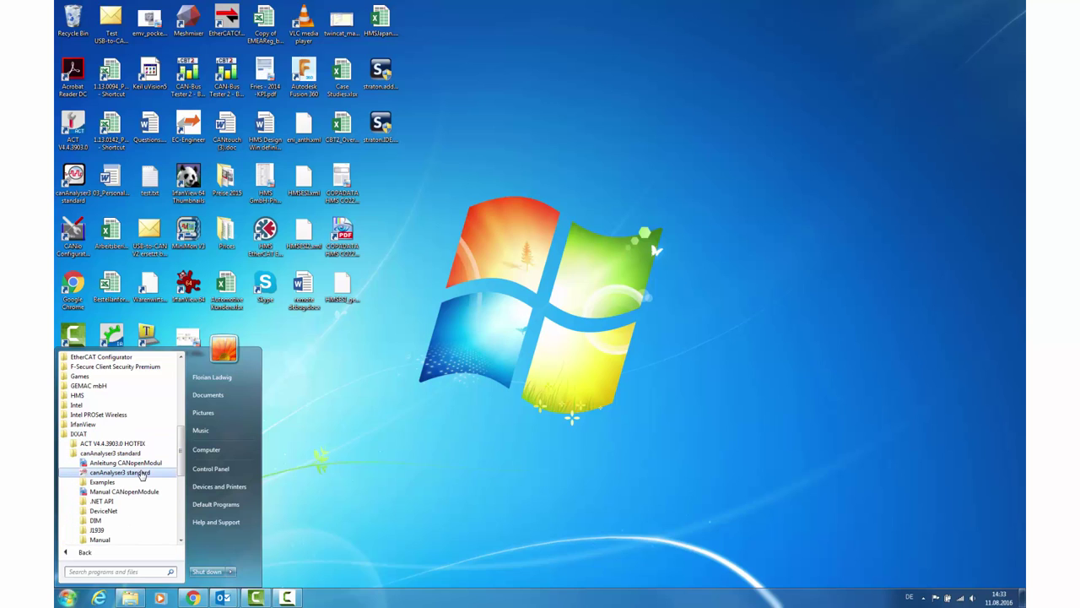
pyautogui.click(142, 474)
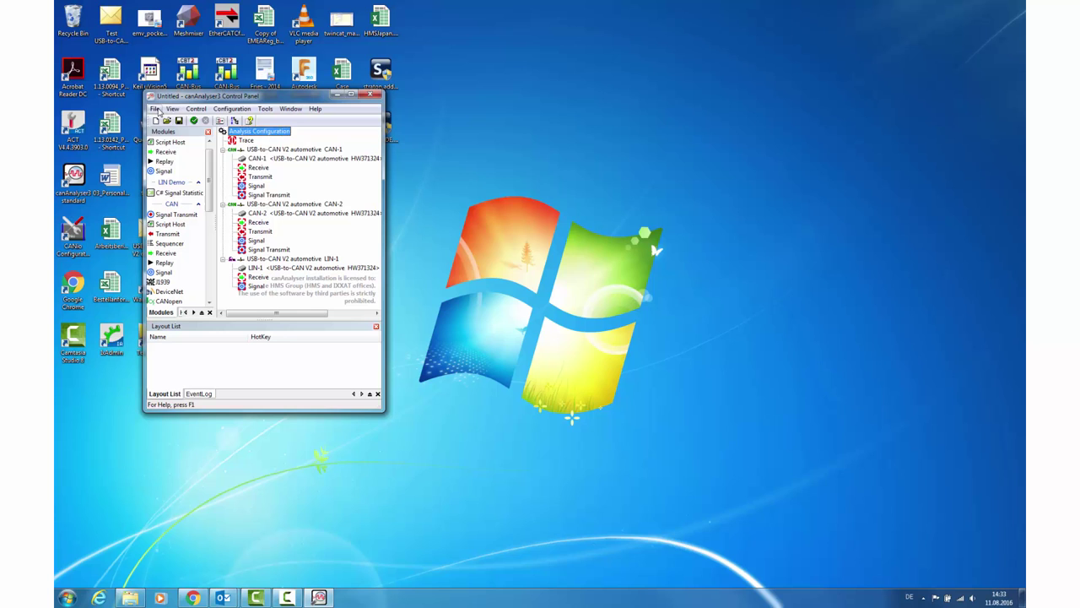
# Open the EKG.c30 configuration from the canAnalyserEKG folder.
pyautogui.click(155, 109)
pyautogui.click(173, 131)
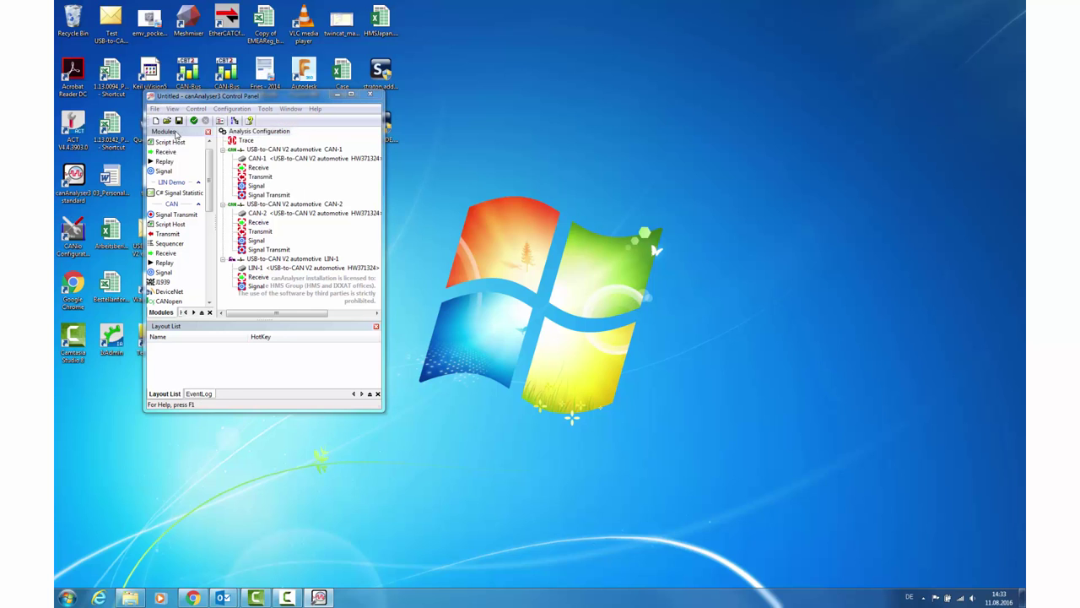
pyautogui.click(340, 194)
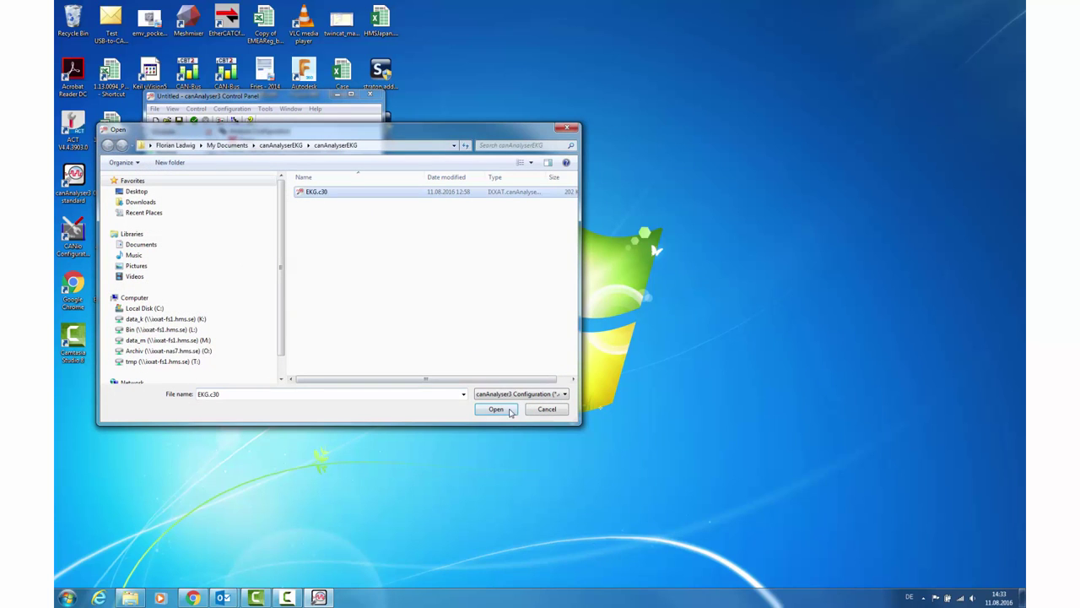
pyautogui.click(496, 409)
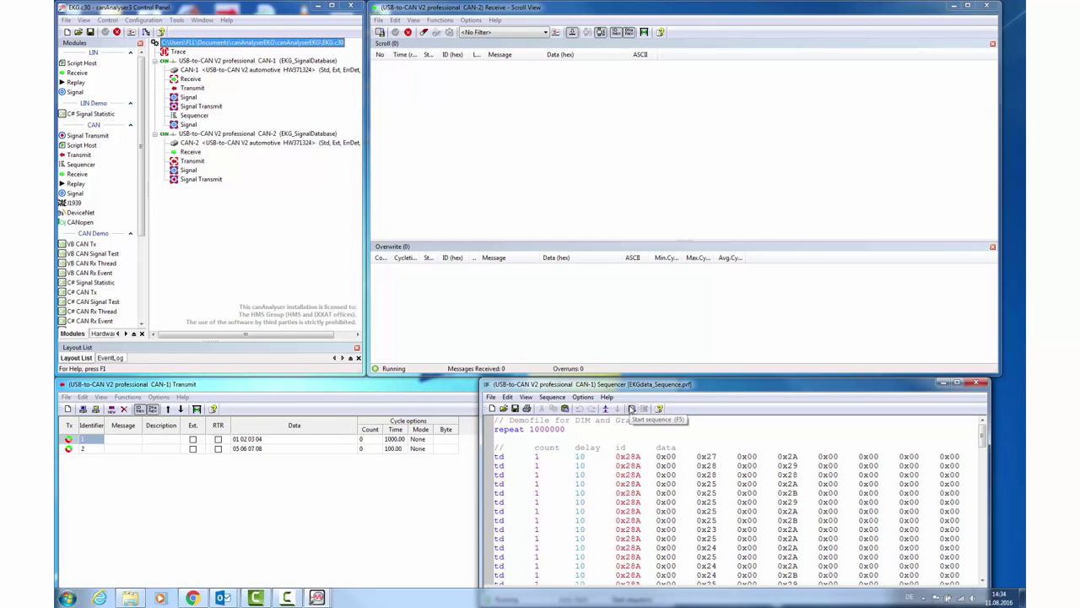
# Start the CAN-1 Sequencer so it sends the EKG data sequence to CAN-2.
pyautogui.click(631, 408)
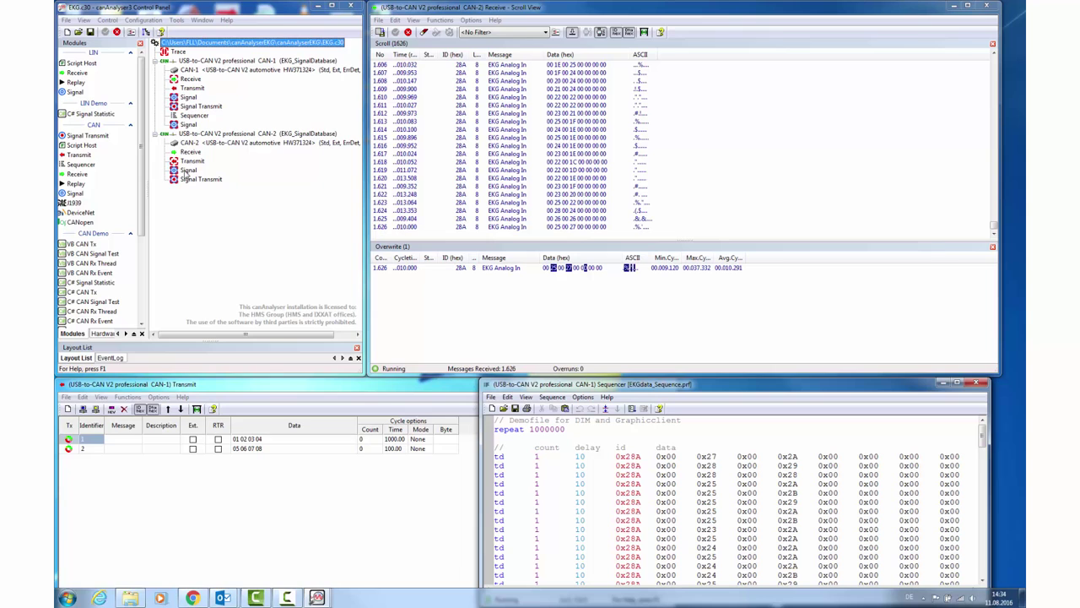
pyautogui.click(196, 133)
pyautogui.rightClick(196, 134)
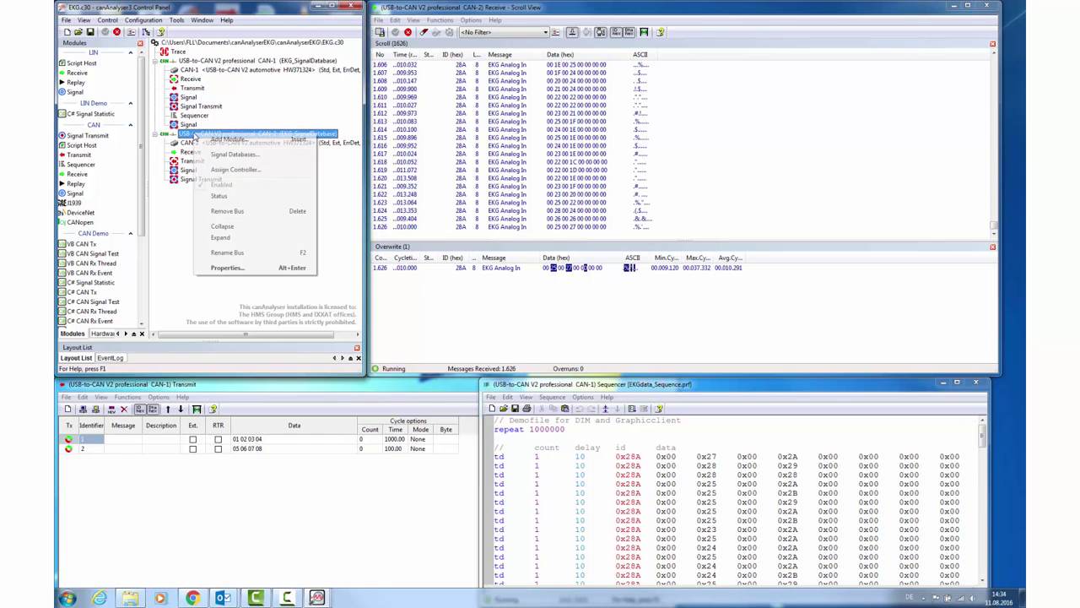
pyautogui.click(240, 269)
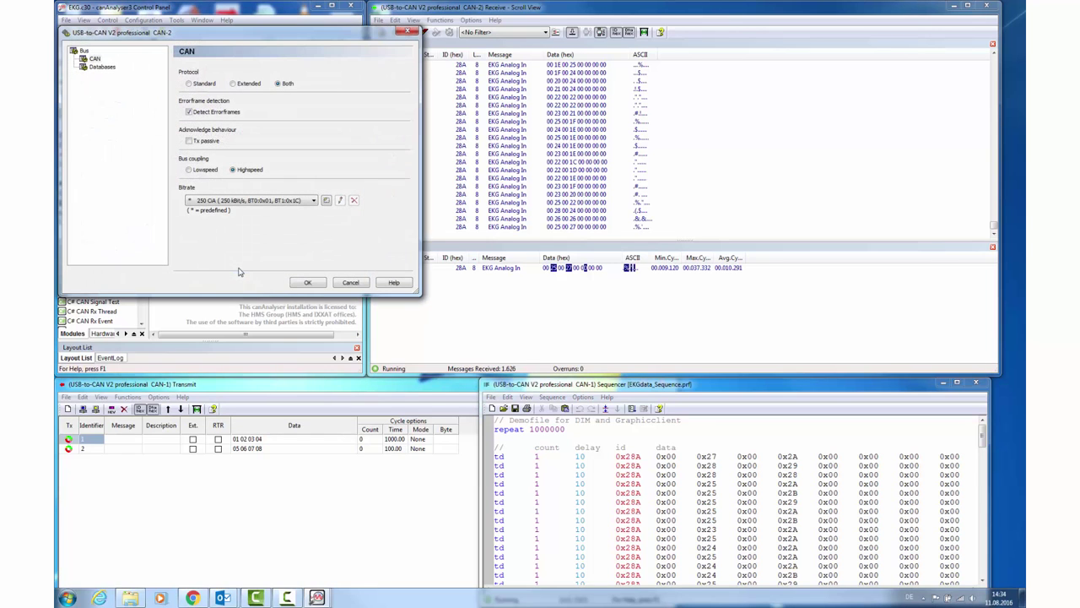
pyautogui.click(104, 67)
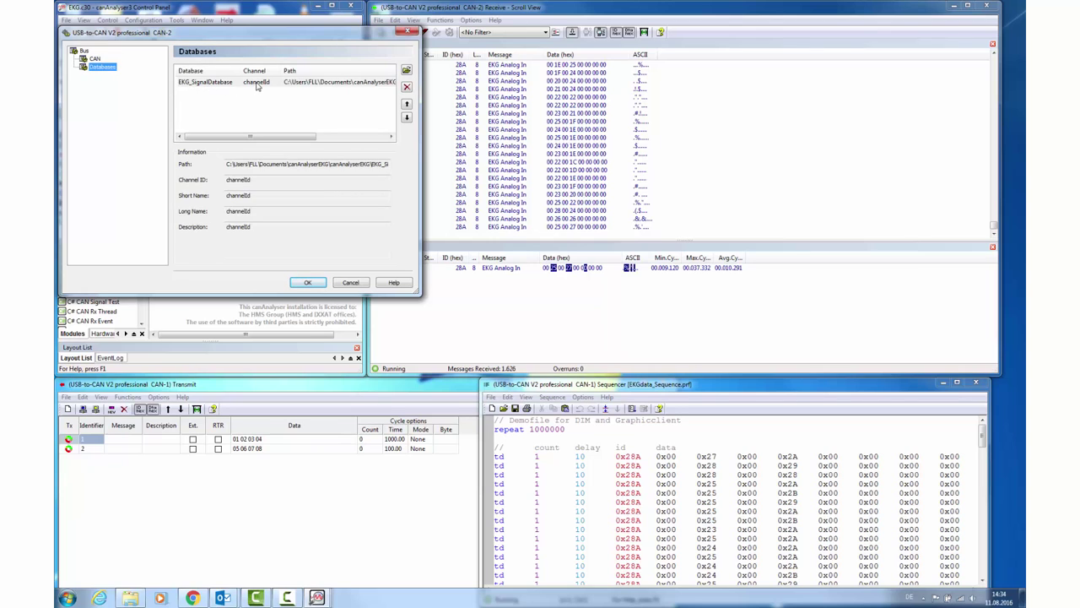
pyautogui.click(408, 71)
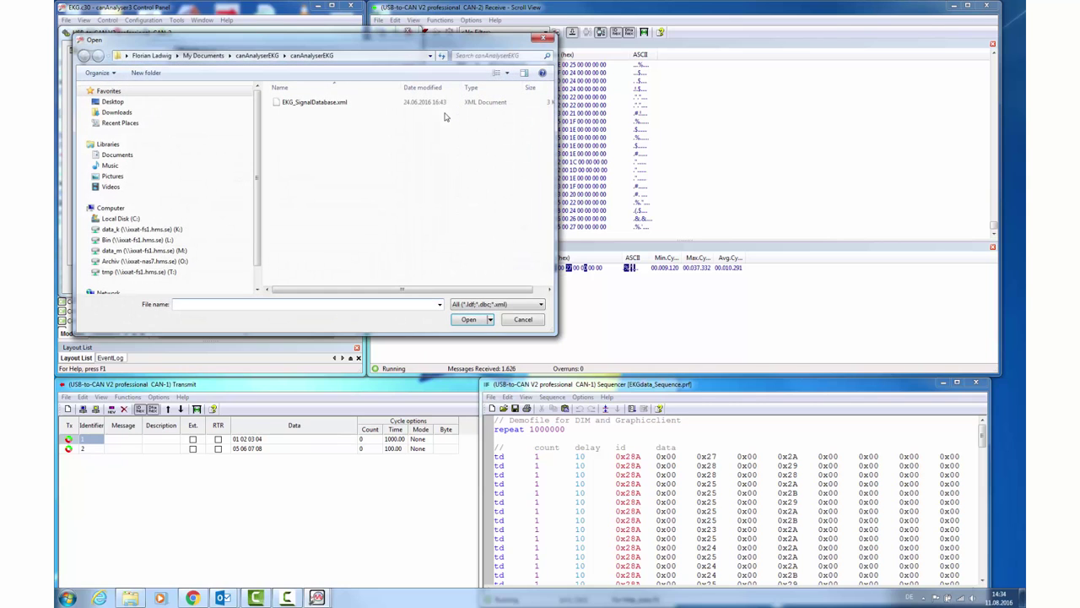
pyautogui.click(314, 103)
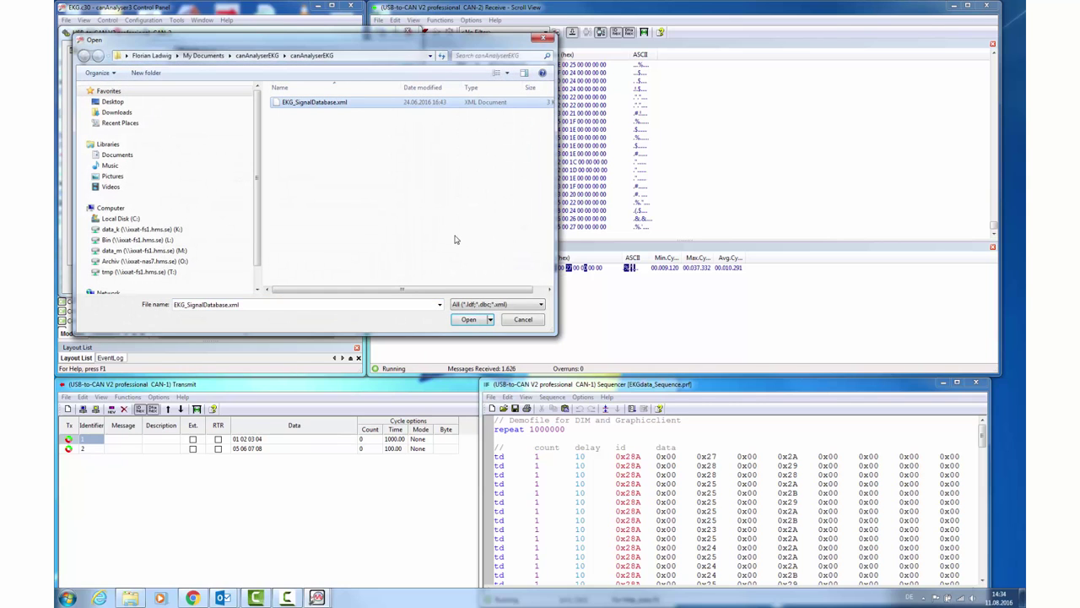
pyautogui.click(468, 320)
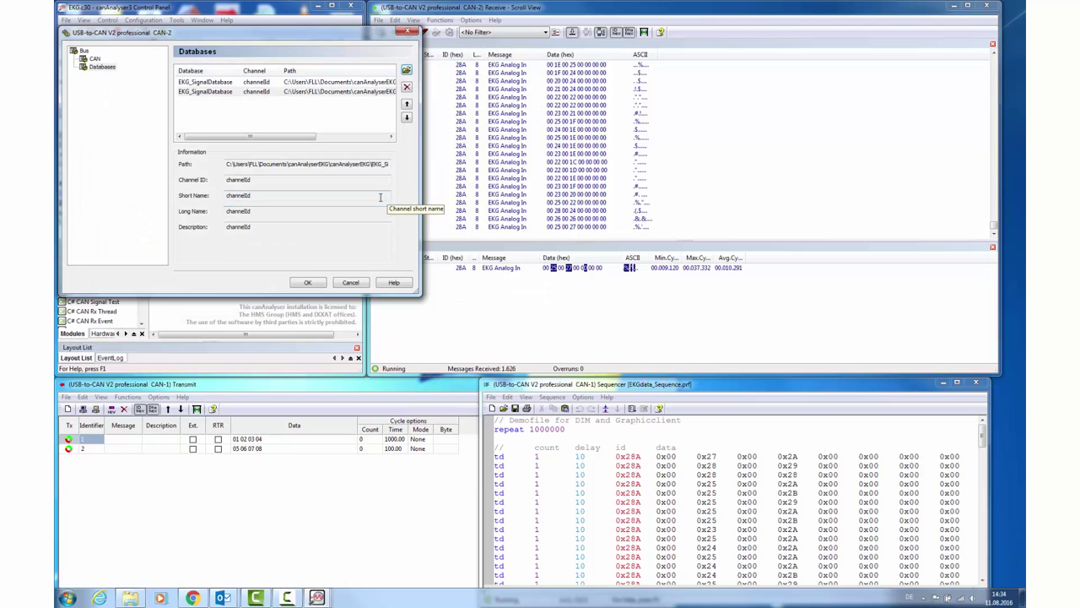
pyautogui.click(406, 87)
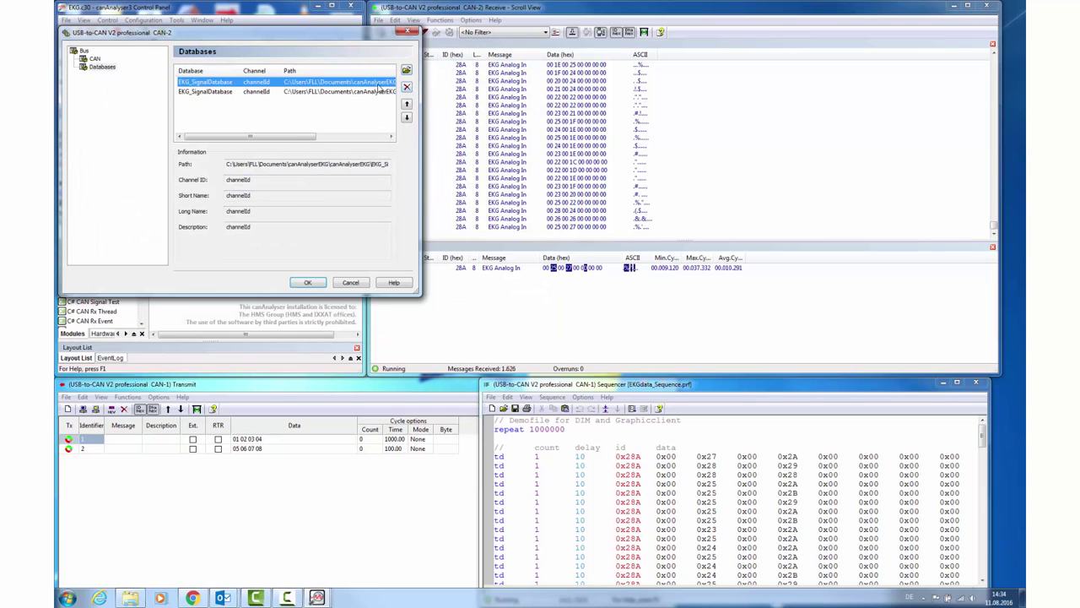
pyautogui.click(406, 88)
pyautogui.click(307, 283)
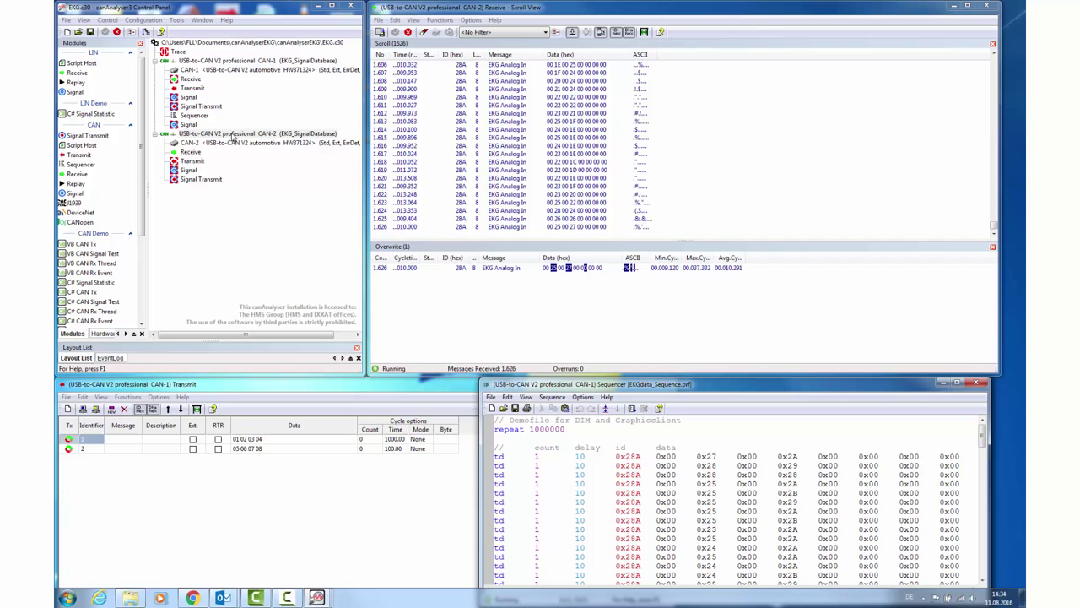
# Open a CAN-2 signal graph and plot signal I from EKG Analog In.
pyautogui.doubleClick(184, 170)
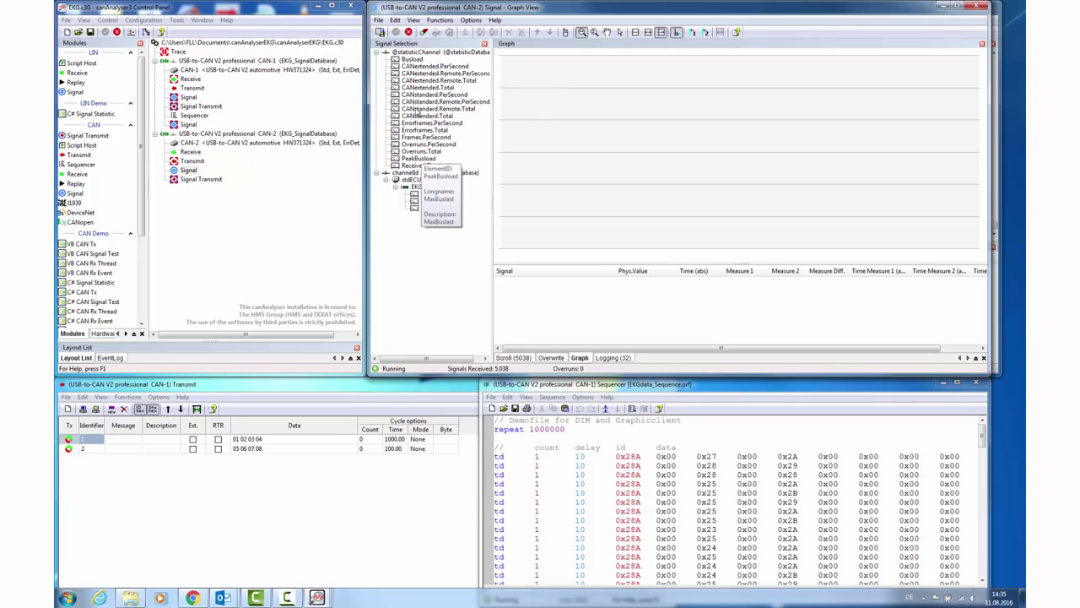
pyautogui.click(377, 53)
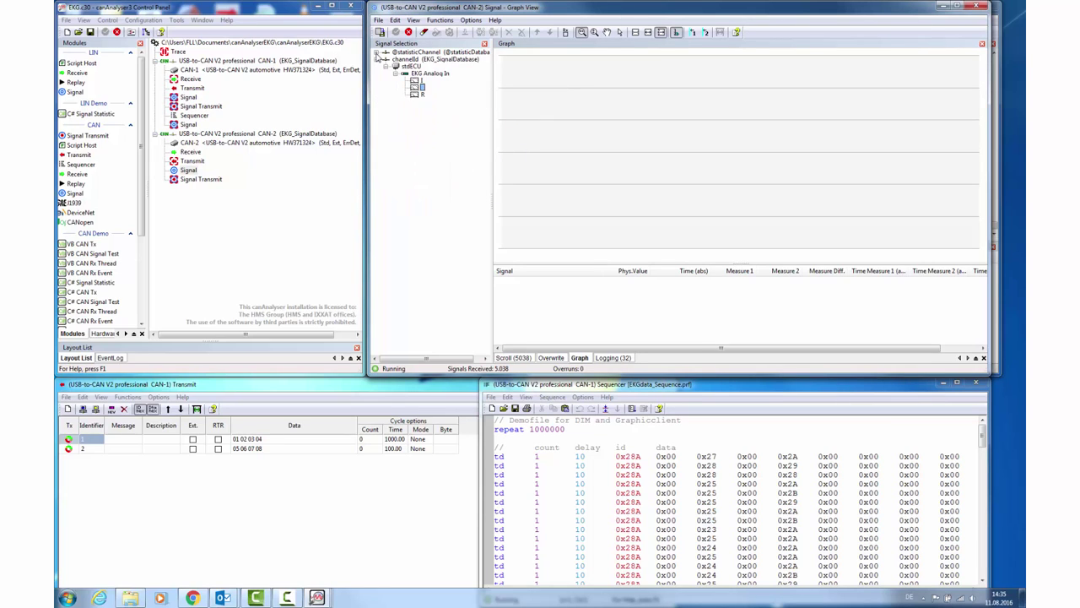
pyautogui.doubleClick(422, 81)
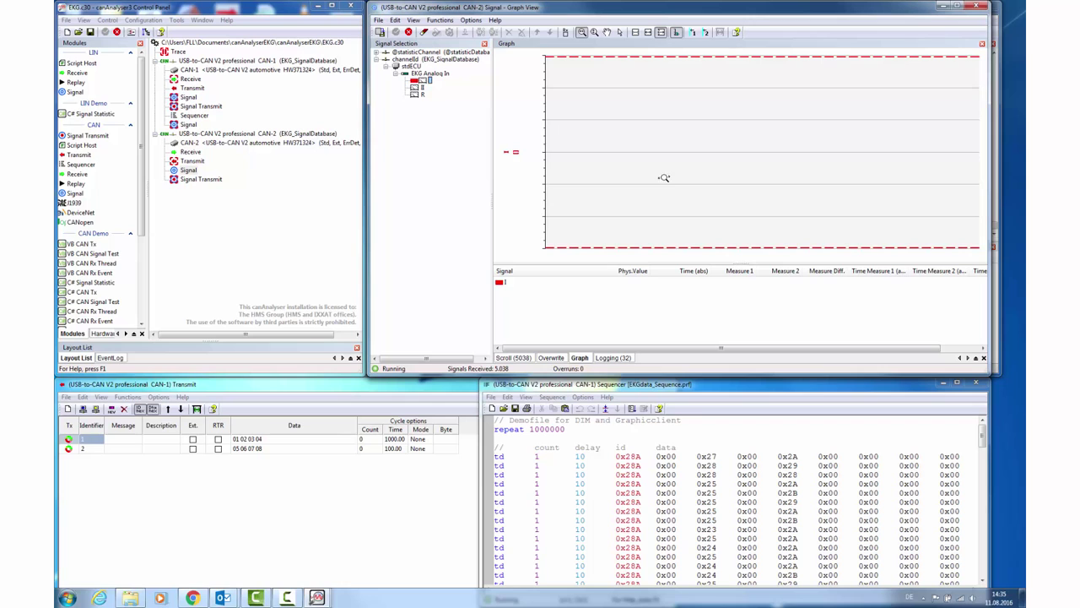
# Run the EKG sequence, place the first measure bar near 30 s, and zoom the time axis.
pyautogui.click(643, 409)
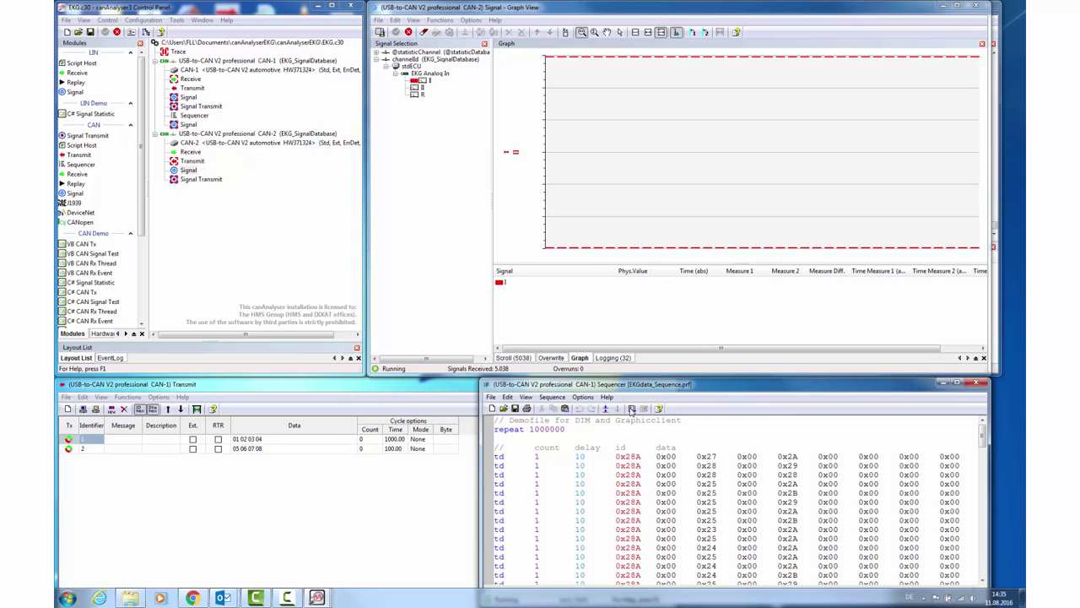
pyautogui.click(632, 410)
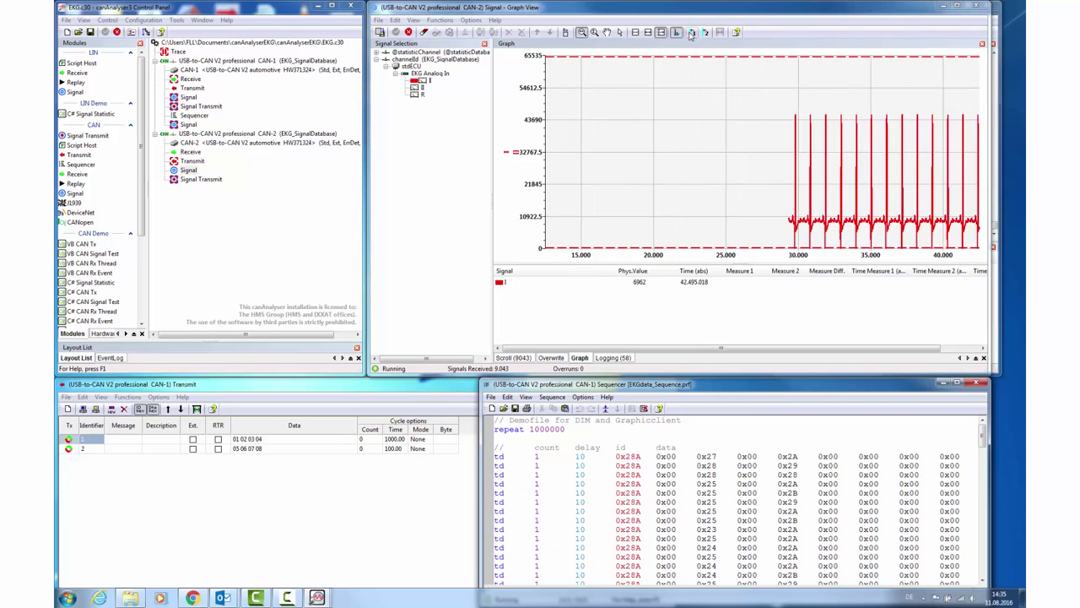
pyautogui.click(668, 15)
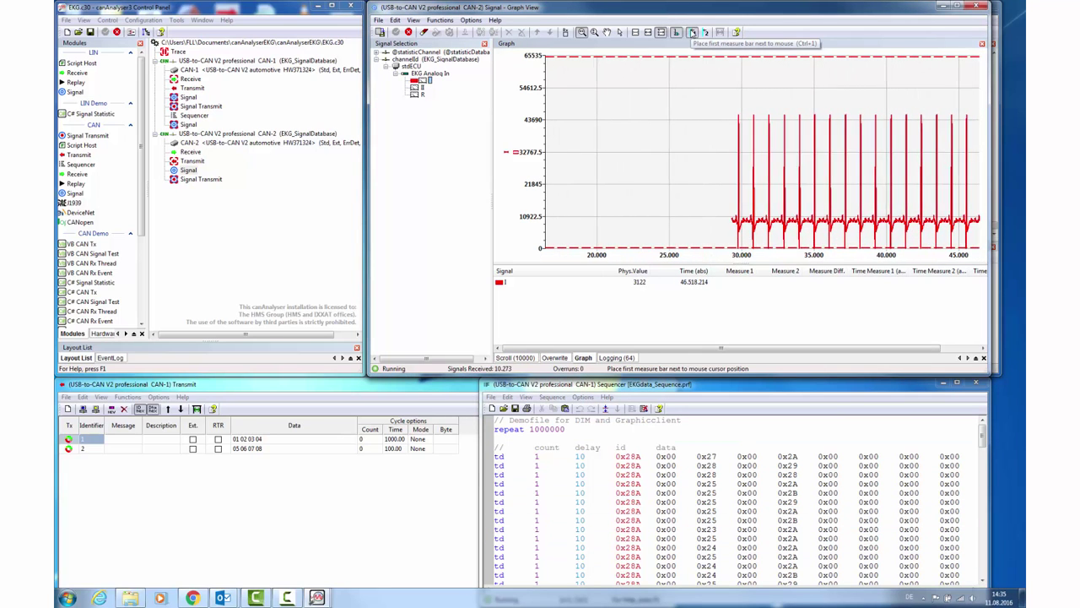
pyautogui.click(692, 32)
pyautogui.click(719, 135)
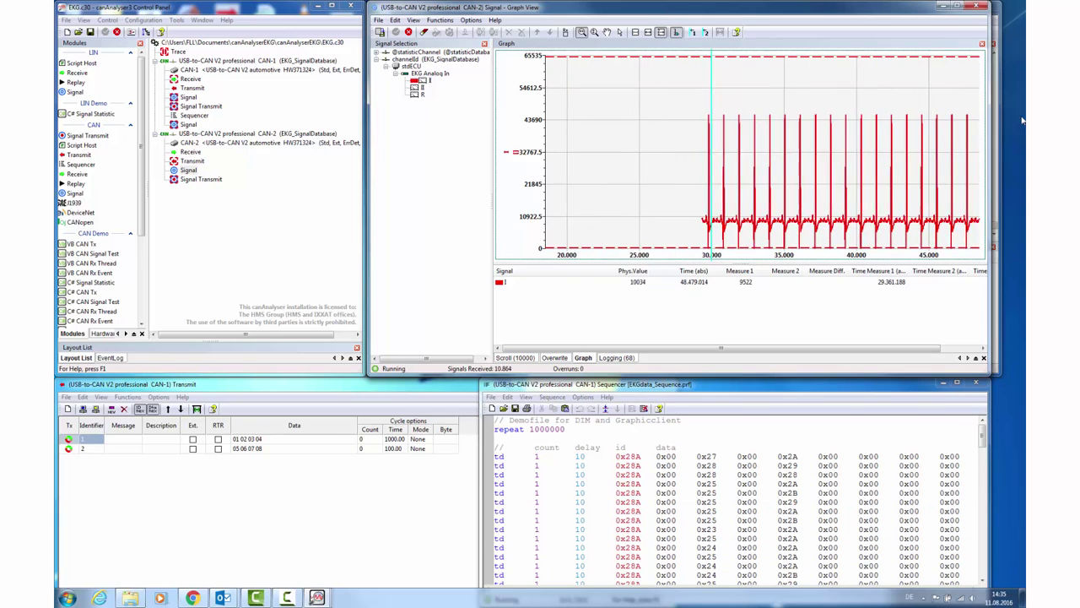
pyautogui.click(710, 76)
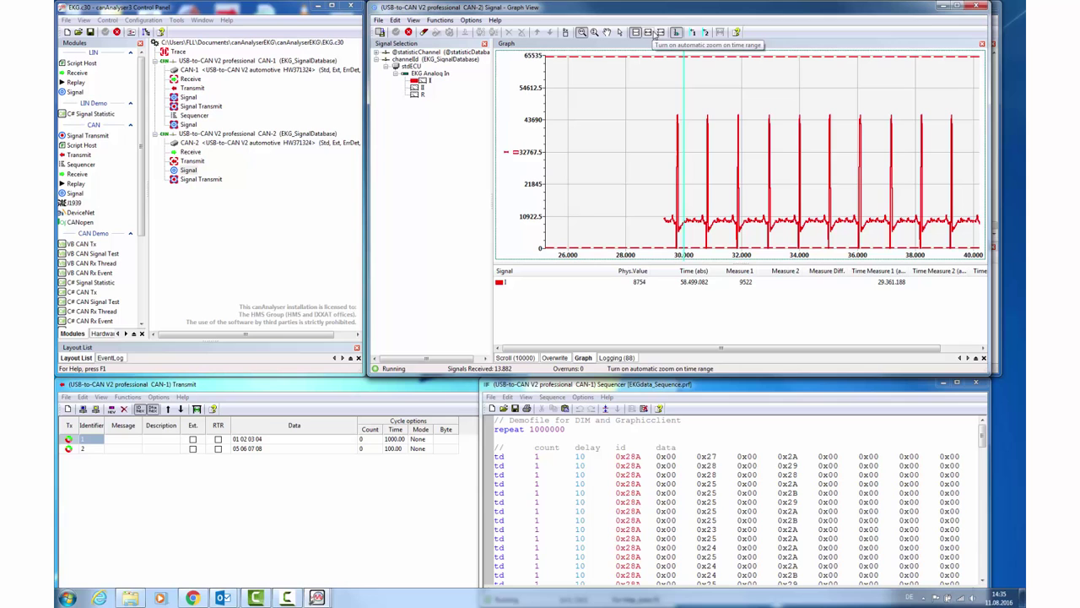
# Enable automatic time-range zoom, add signal II to the graph and remove signal I.
pyautogui.click(661, 34)
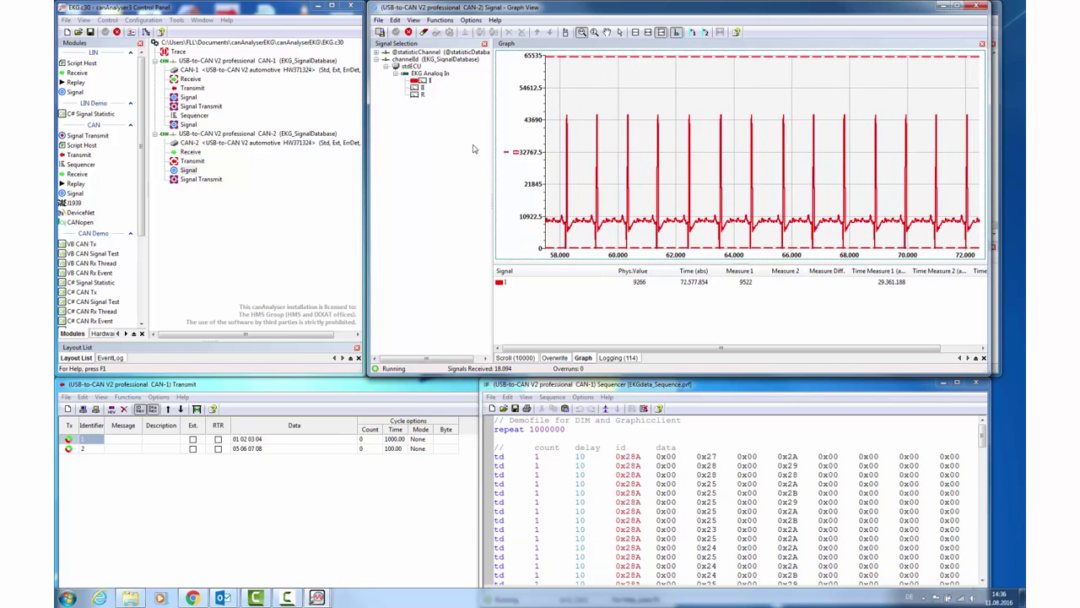
pyautogui.doubleClick(419, 91)
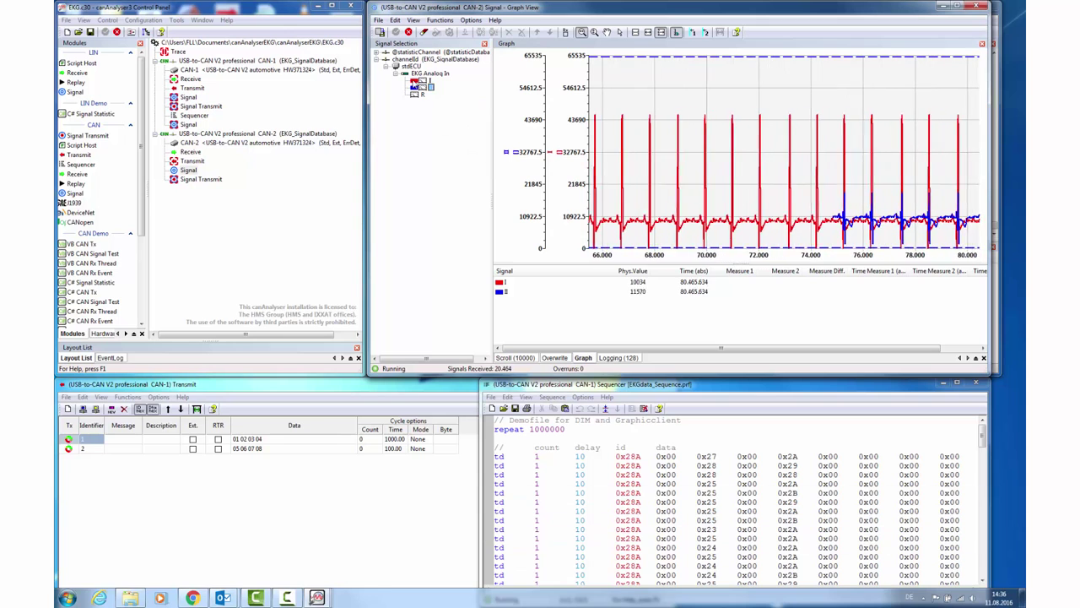
pyautogui.doubleClick(415, 81)
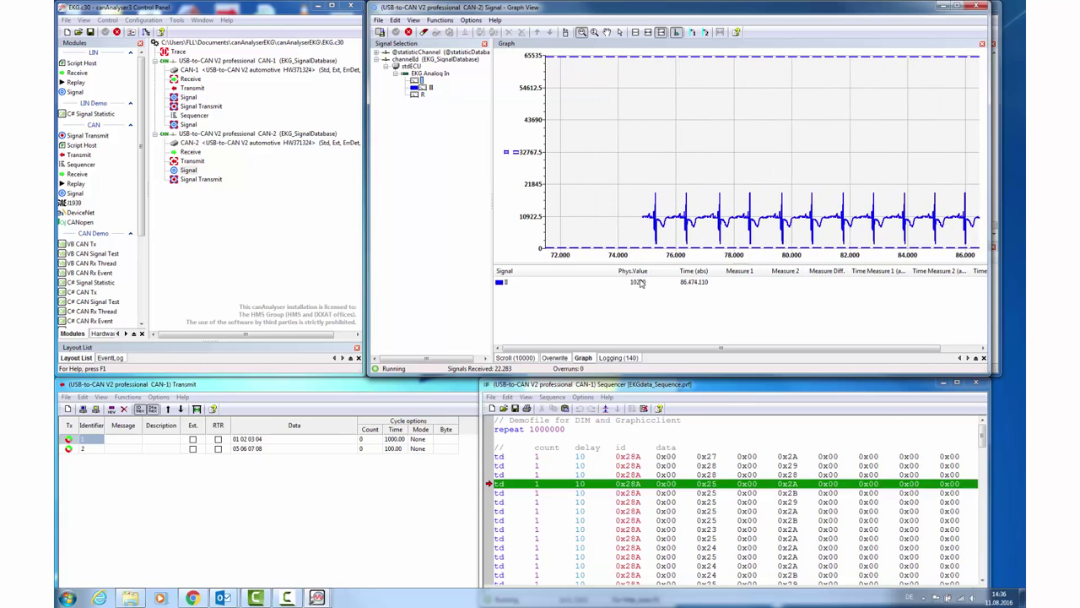
pyautogui.click(516, 358)
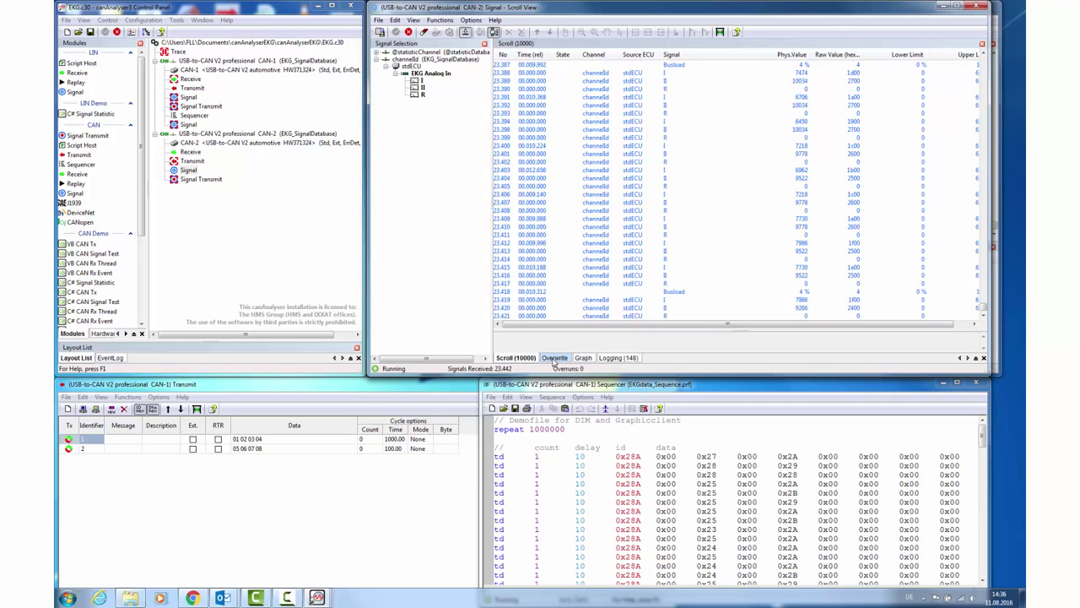
pyautogui.click(554, 358)
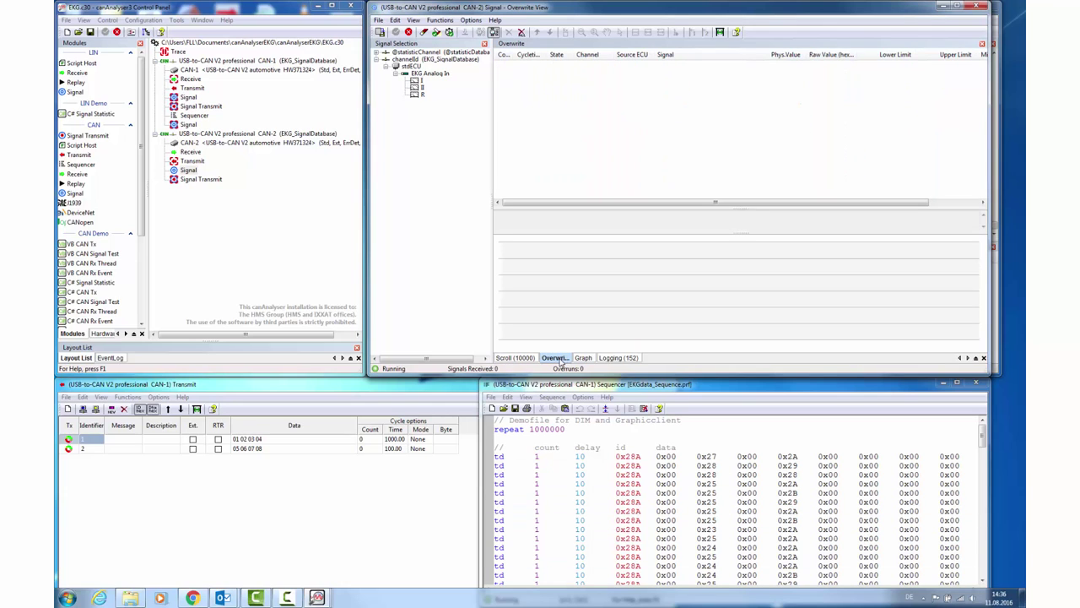
pyautogui.doubleClick(406, 68)
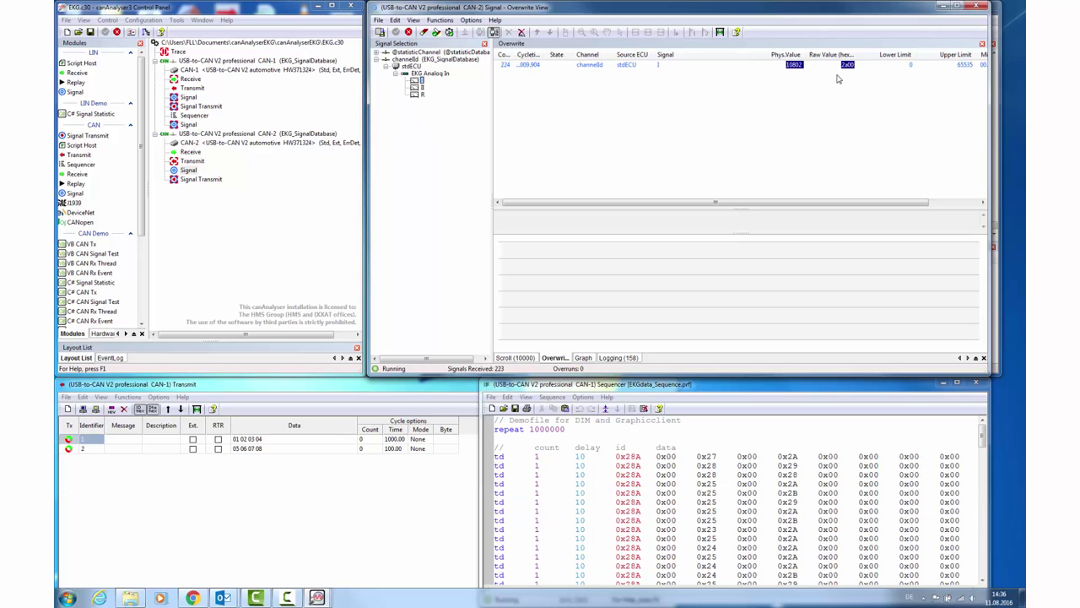
pyautogui.click(583, 357)
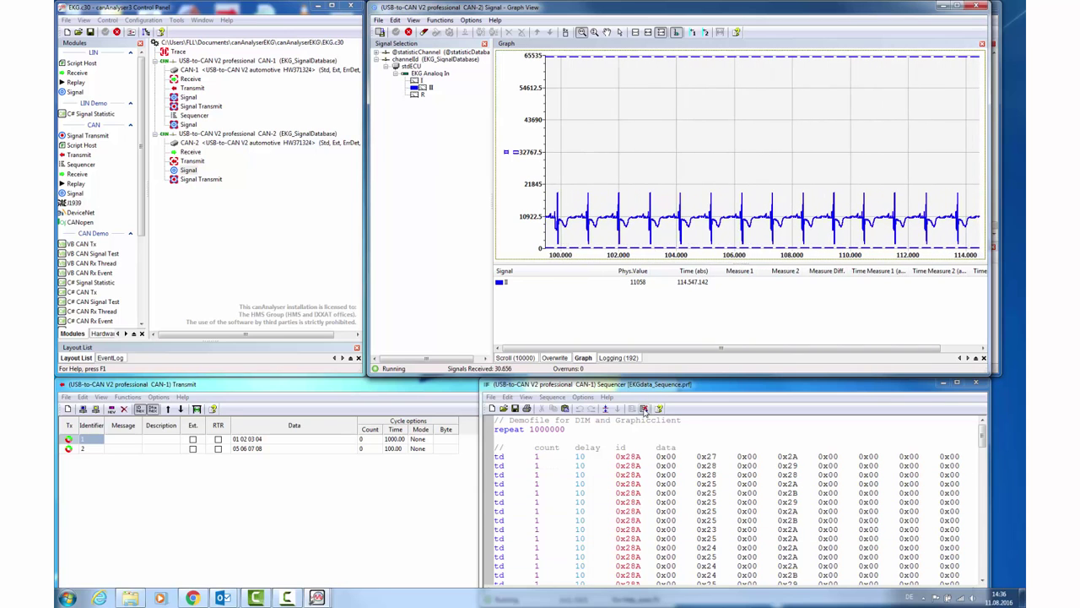
# Stop the EKG sequence and close the EKG.c30 project to reach the save prompt.
pyautogui.click(643, 408)
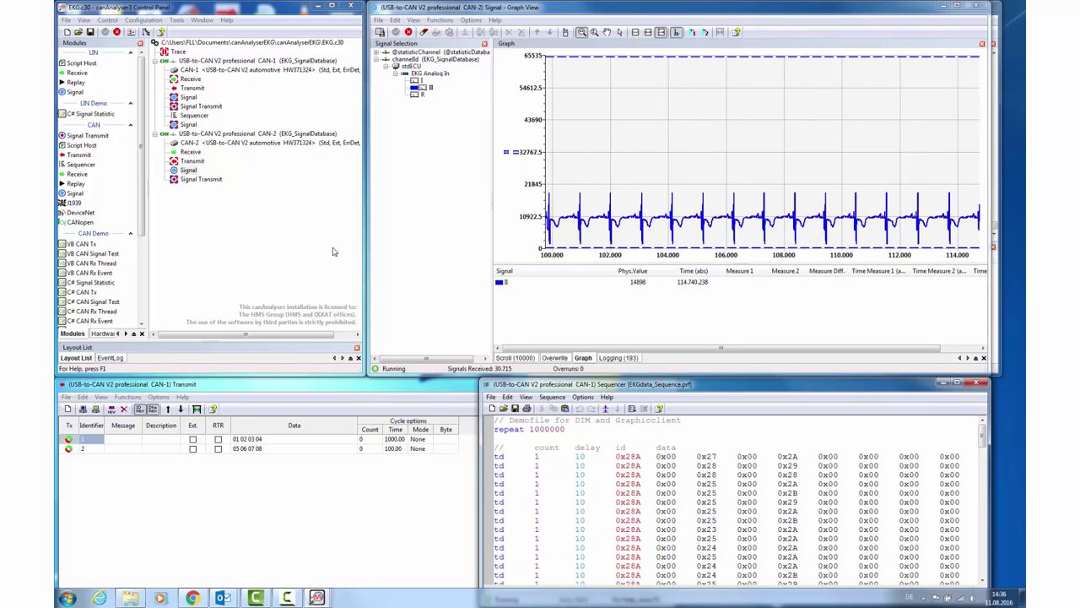
pyautogui.click(348, 7)
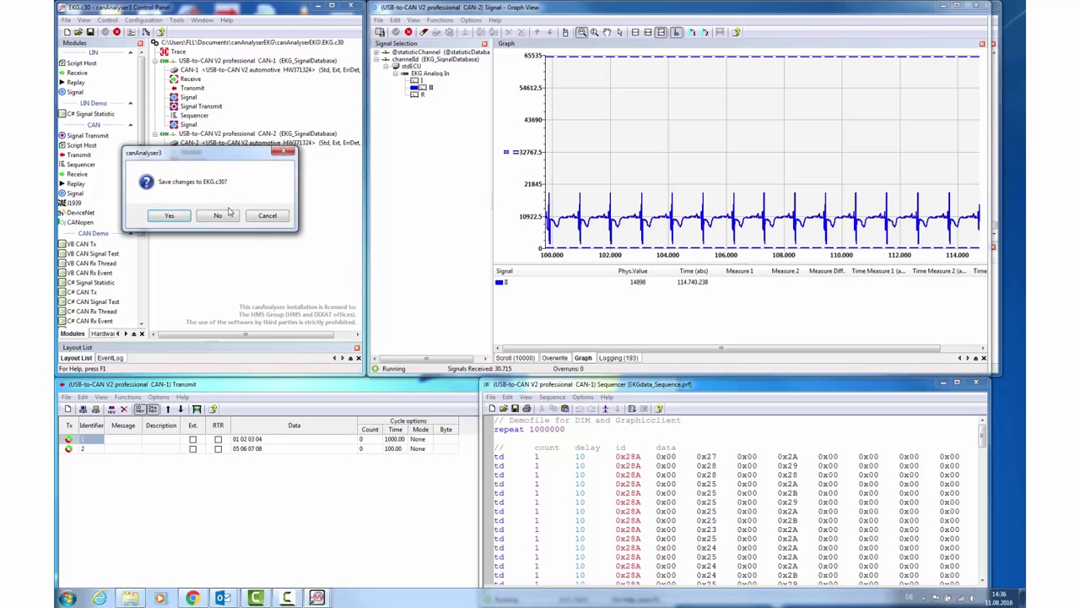